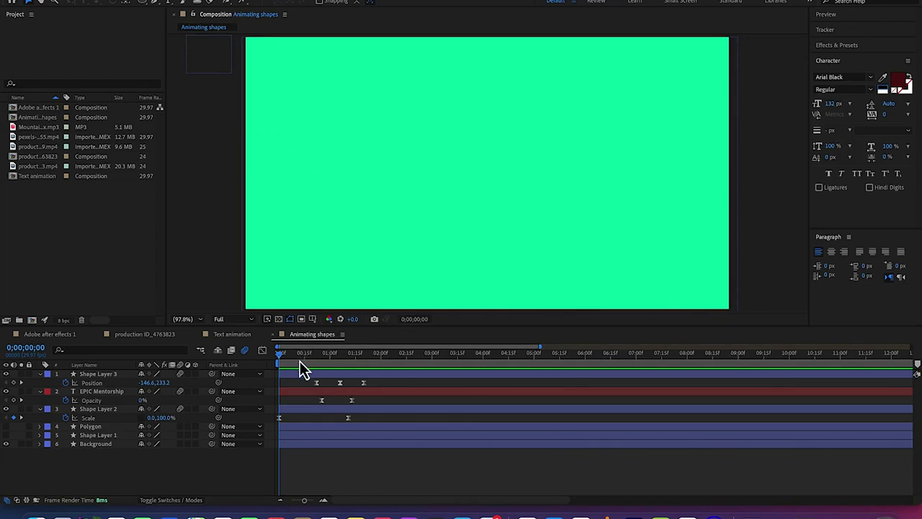
# Preview the EPIC Mentorship title animation twice, scrubbing back to 0;00;01;16 between plays.
pyautogui.click(397, 458)
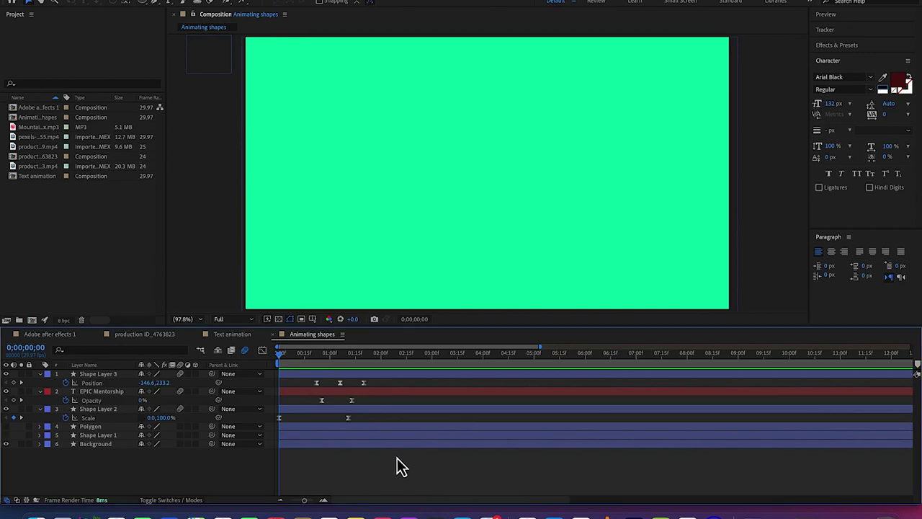
pyautogui.press('space')
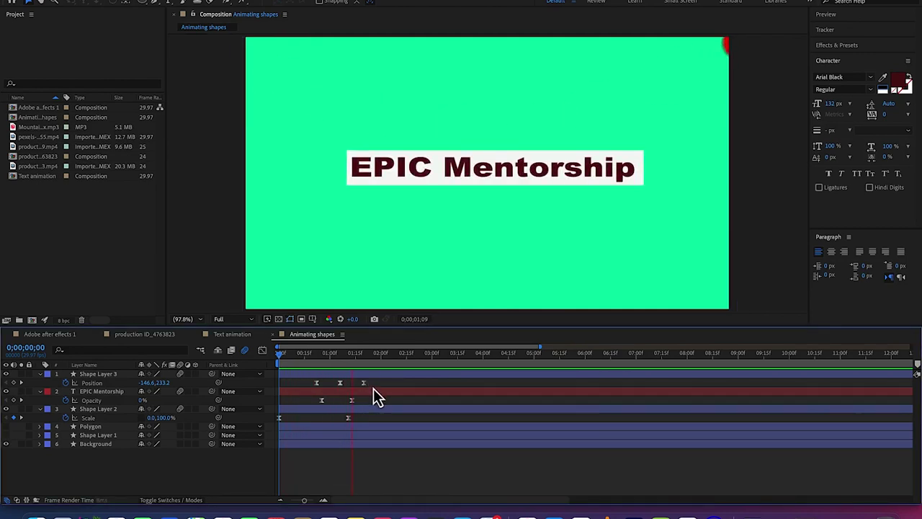
pyautogui.press('space')
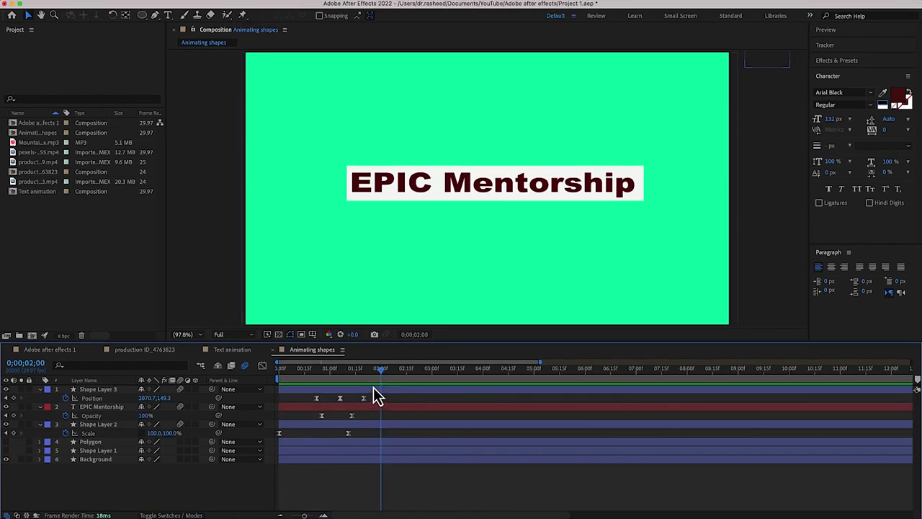
pyautogui.moveTo(382, 372); pyautogui.dragTo(280, 381)
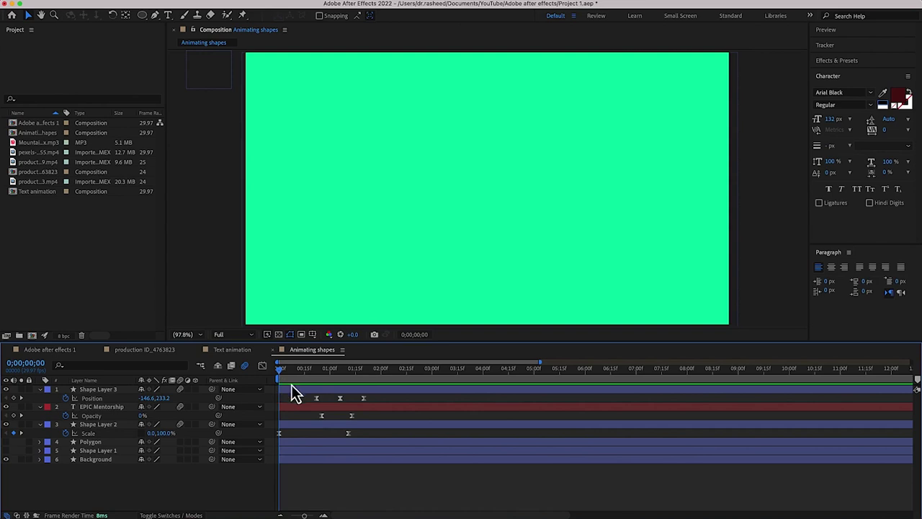
pyautogui.press('space')
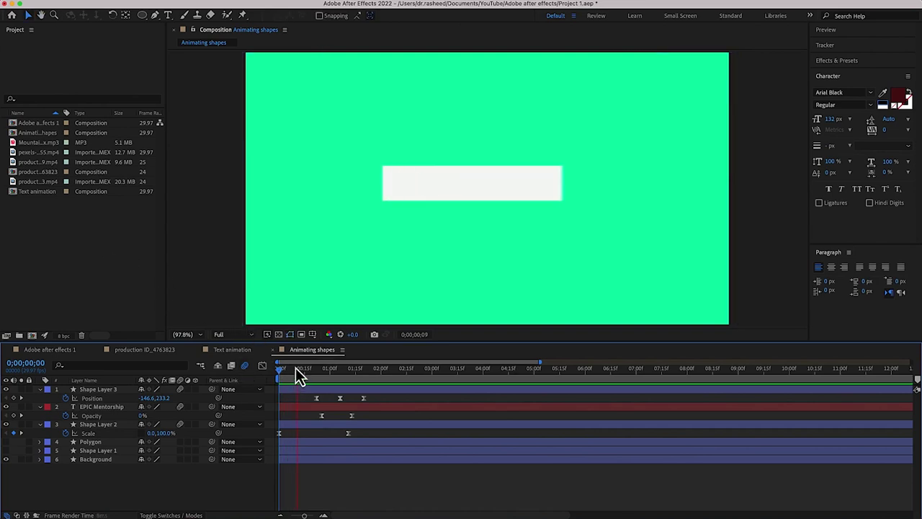
pyautogui.press('space')
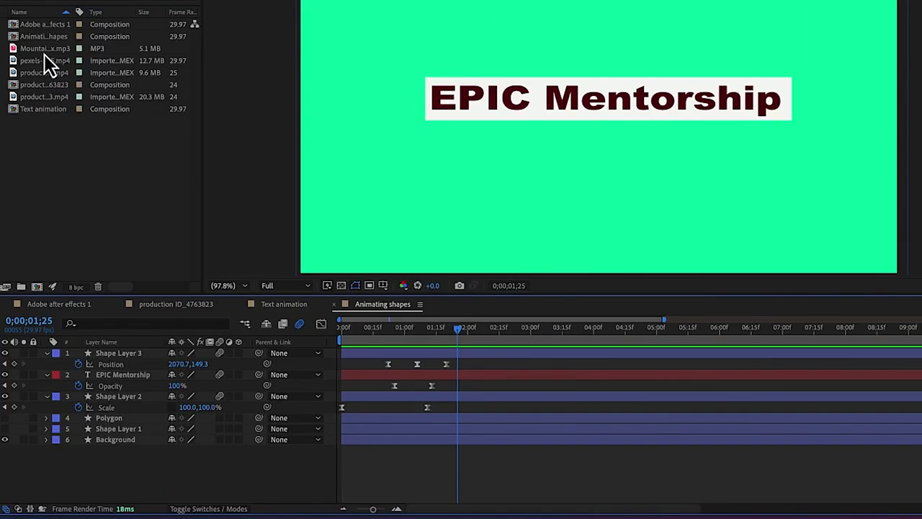
pyautogui.click(42, 98)
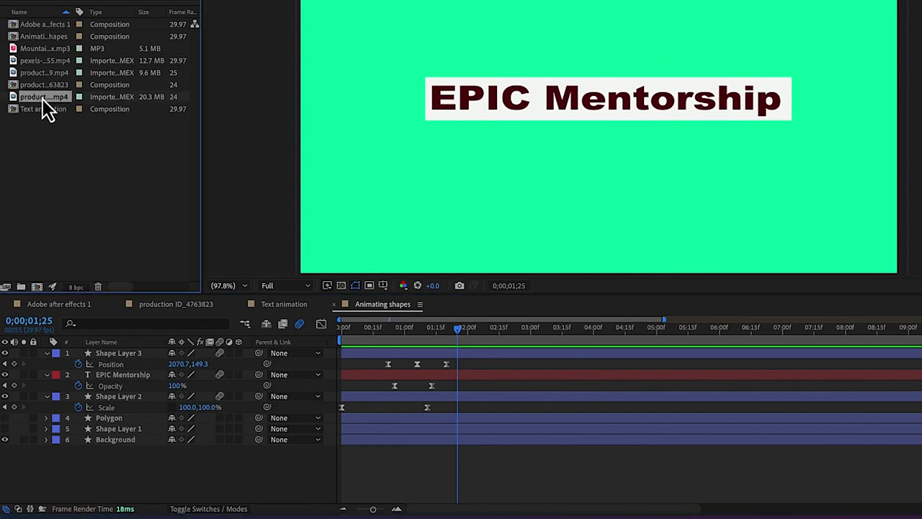
# Drag the hikers footage into Animating shapes and move its layer just above Background.
pyautogui.moveTo(43, 100); pyautogui.dragTo(585, 107)
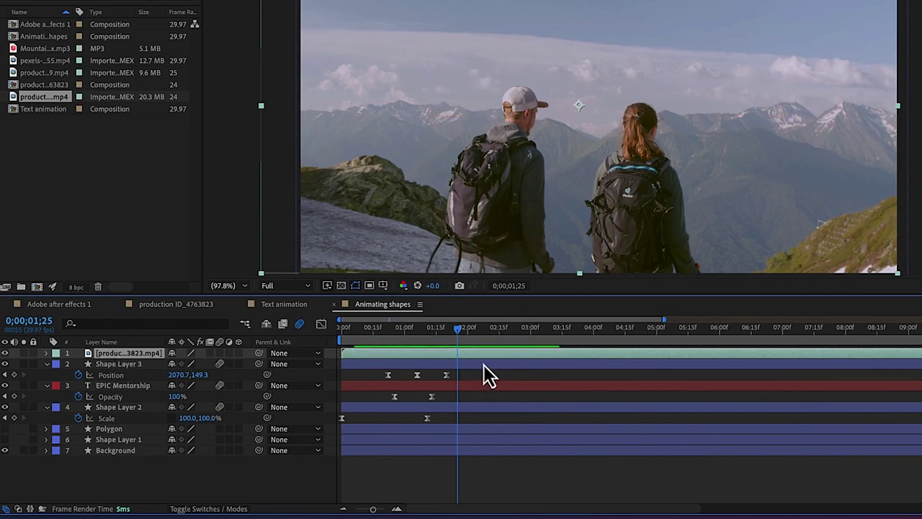
pyautogui.moveTo(458, 333)
pyautogui.mouseDown()
pyautogui.moveTo(344, 334)
pyautogui.moveTo(472, 336)
pyautogui.mouseUp()
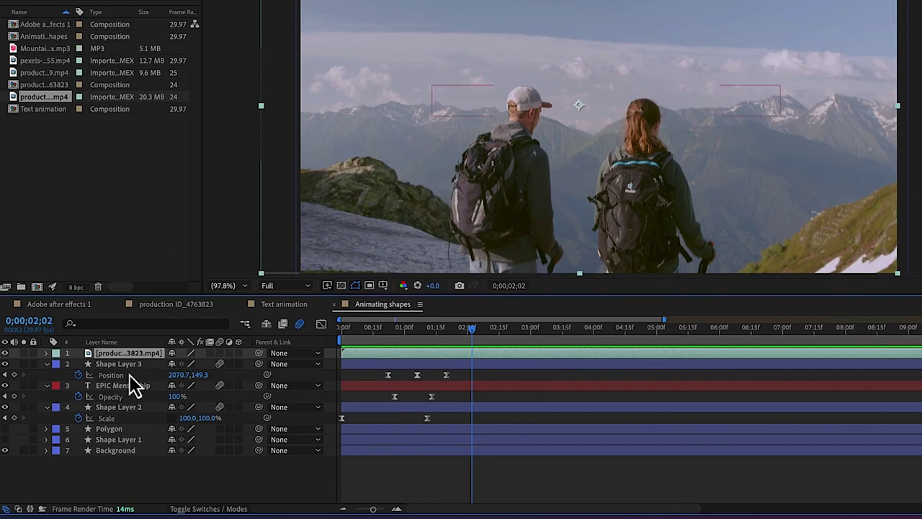
pyautogui.moveTo(108, 365); pyautogui.dragTo(111, 442)
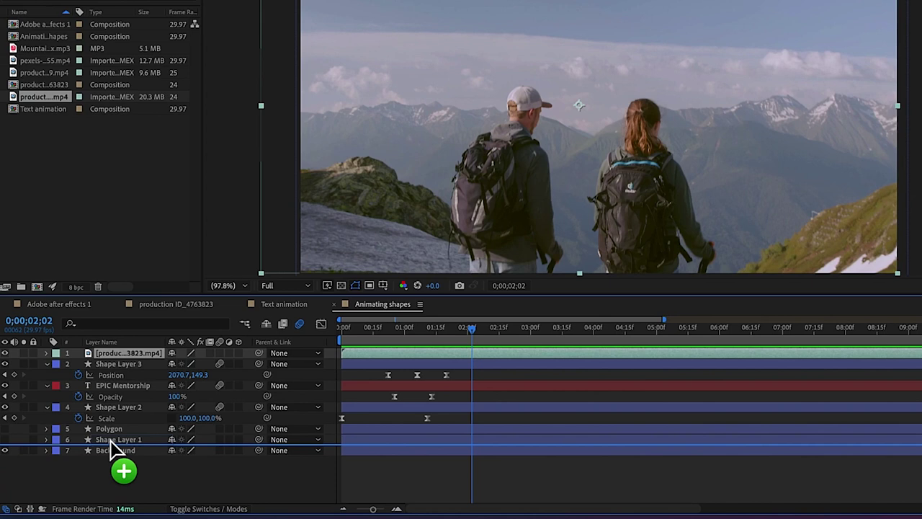
pyautogui.moveTo(111, 442); pyautogui.dragTo(113, 443)
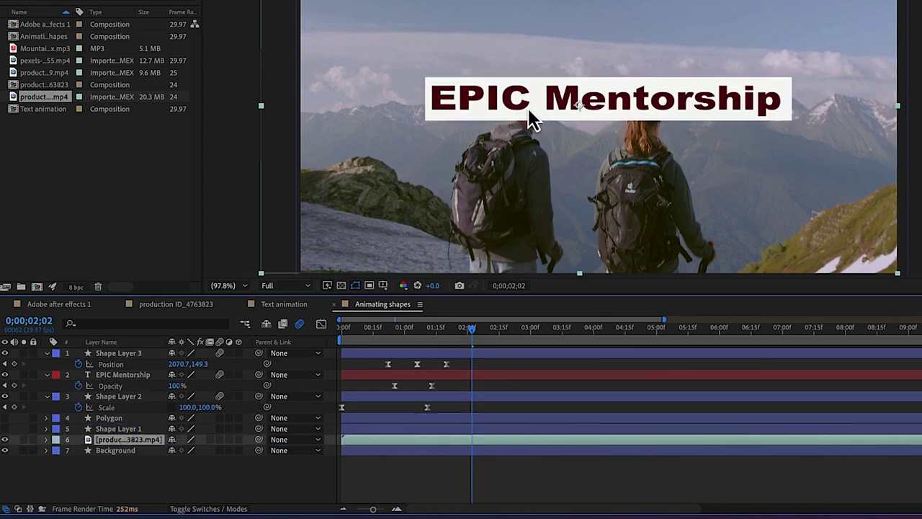
pyautogui.moveTo(470, 331); pyautogui.dragTo(321, 352)
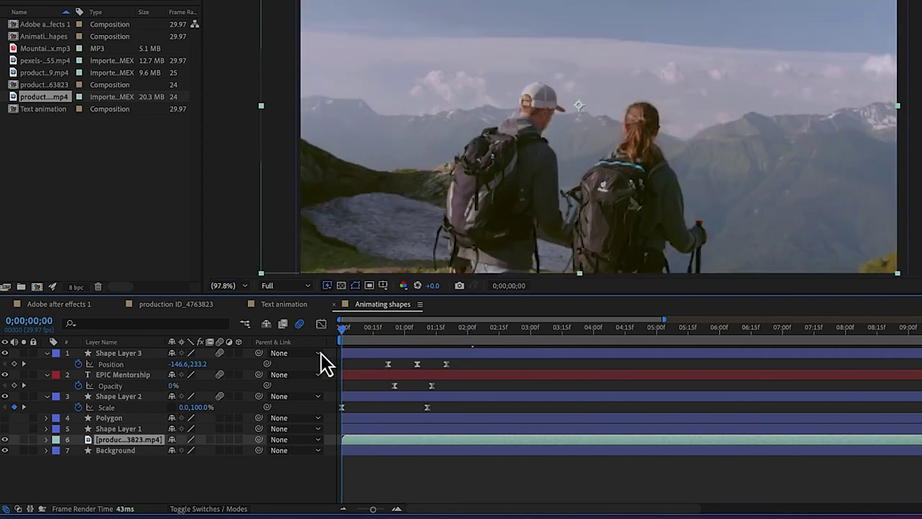
# Preview the title over the hikers footage, then replay it from the beginning.
pyautogui.press('space')
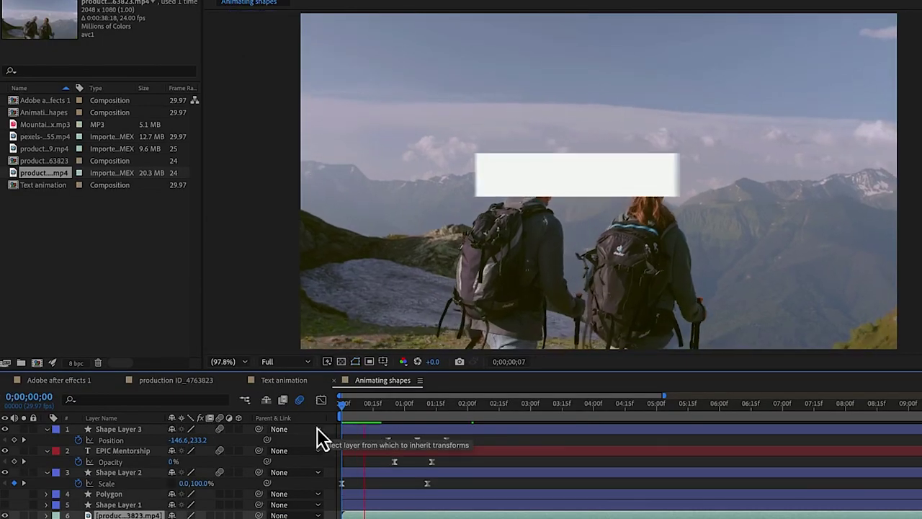
pyautogui.press('space')
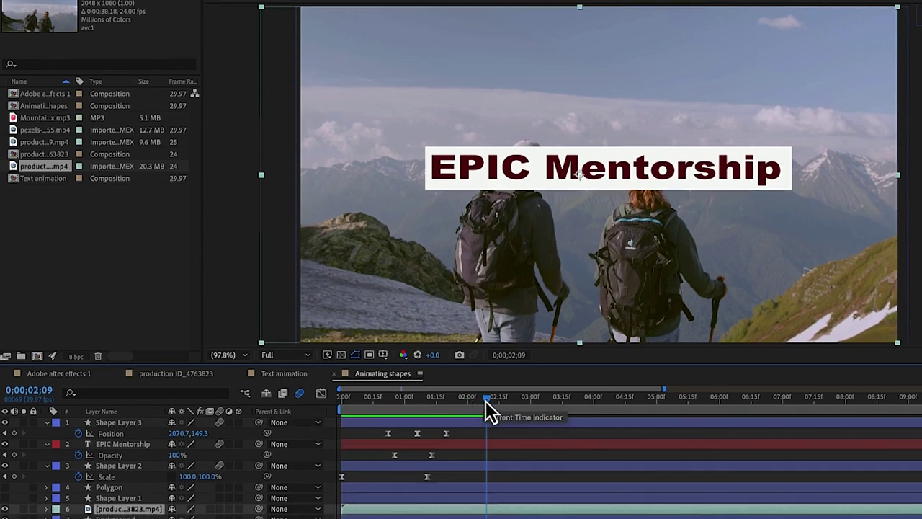
pyautogui.moveTo(487, 399); pyautogui.dragTo(357, 399)
pyautogui.press('Home')
pyautogui.press('space')
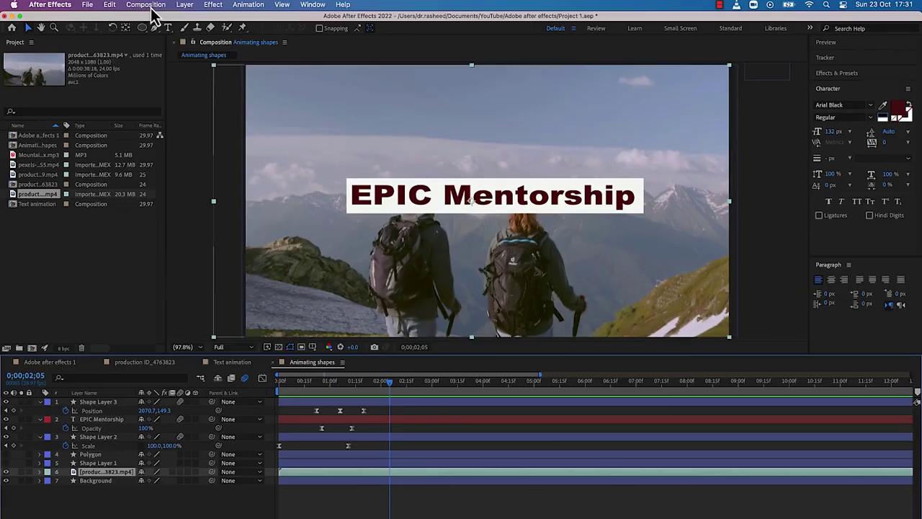
pyautogui.click(147, 6)
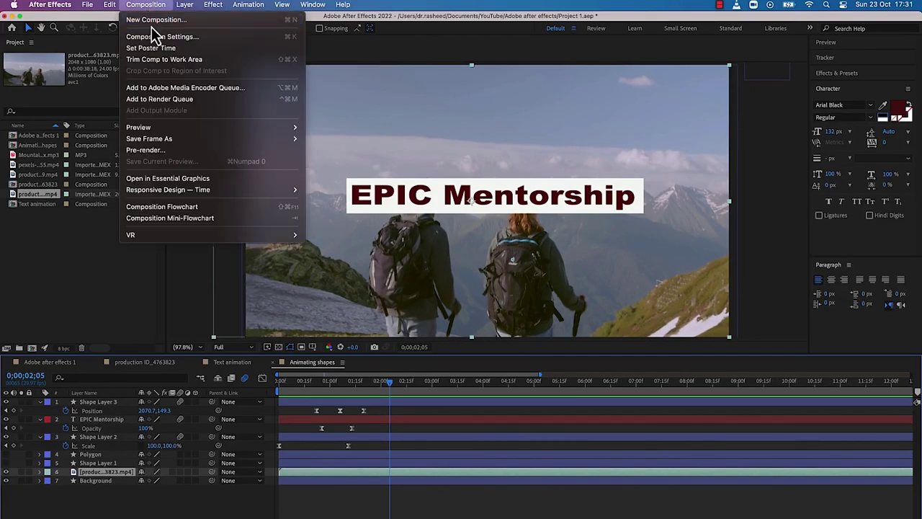
# Add Animating shapes to the Render Queue and open its Best Settings render settings.
pyautogui.click(173, 100)
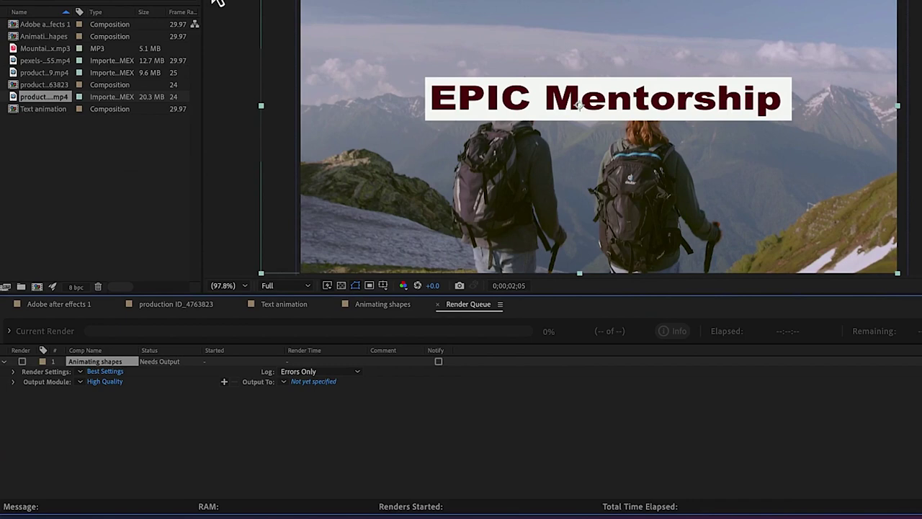
pyautogui.click(110, 373)
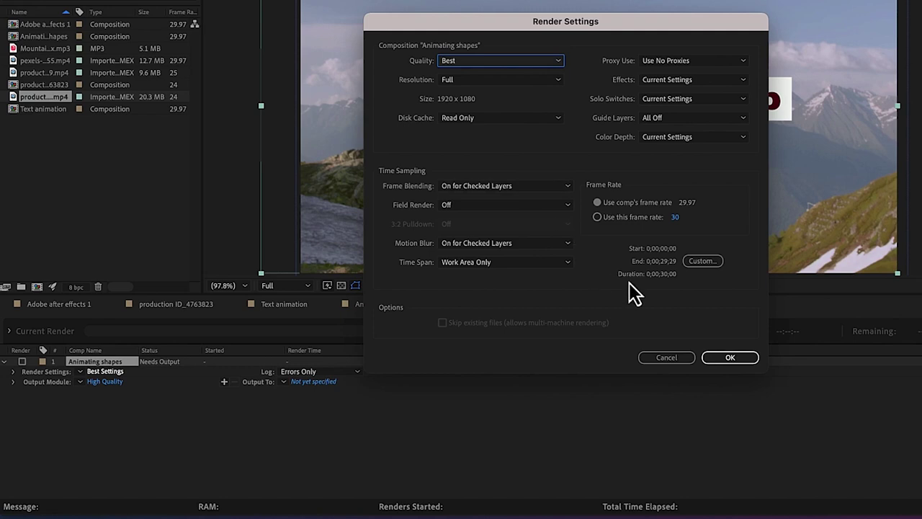
pyautogui.click(666, 357)
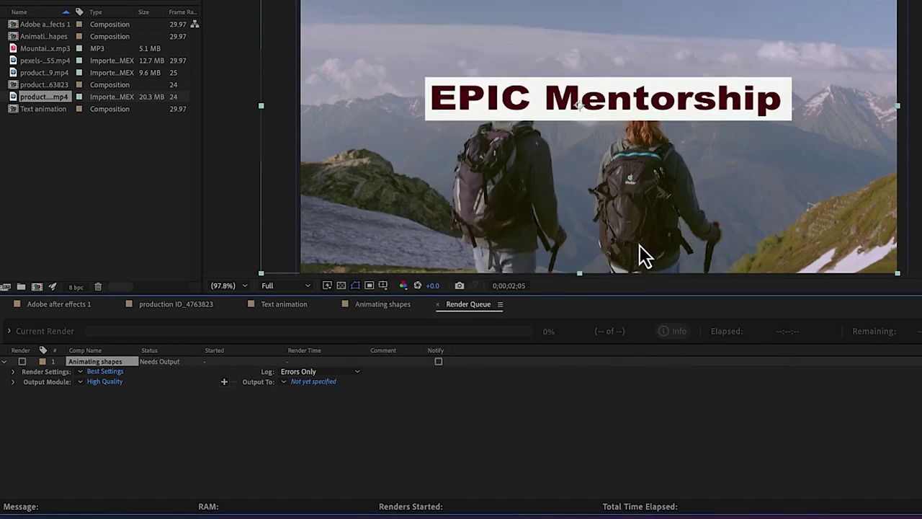
pyautogui.click(119, 384)
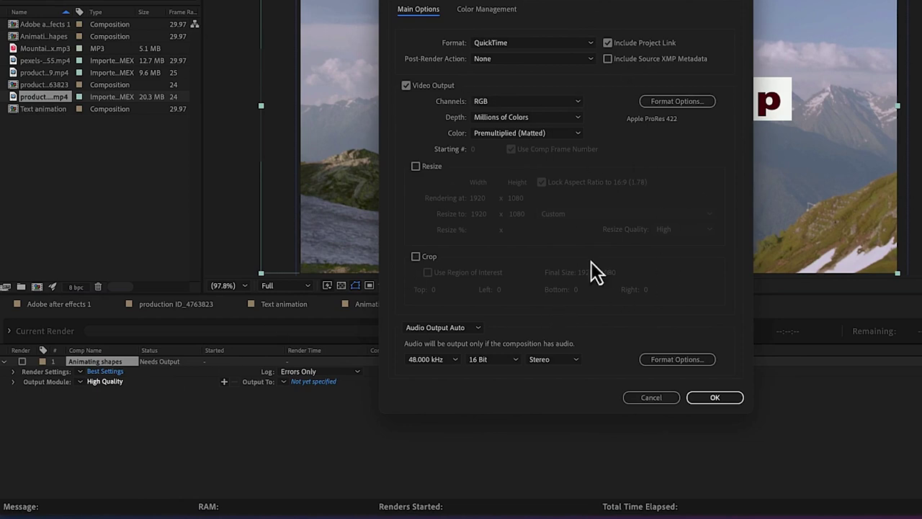
pyautogui.click(633, 399)
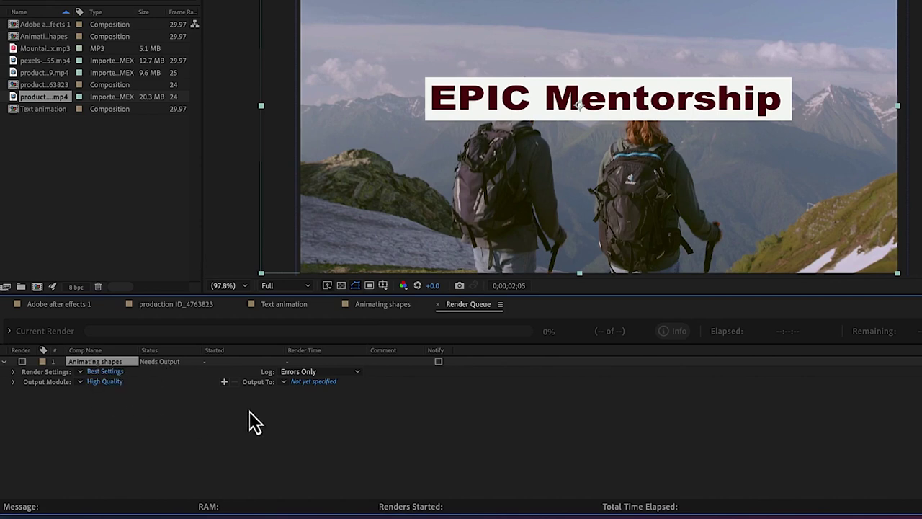
pyautogui.click(200, 382)
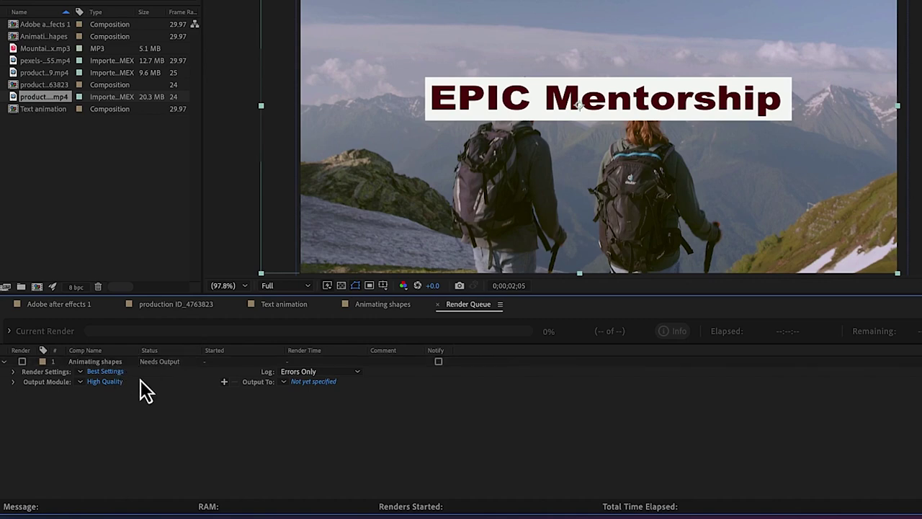
pyautogui.click(115, 365)
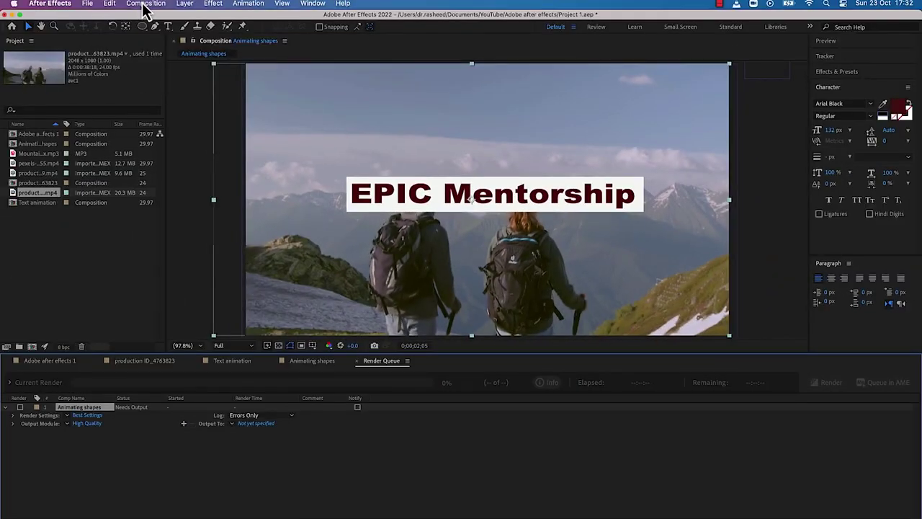
# Send Animating shapes to Adobe Media Encoder from the Composition menu.
pyautogui.click(147, 3)
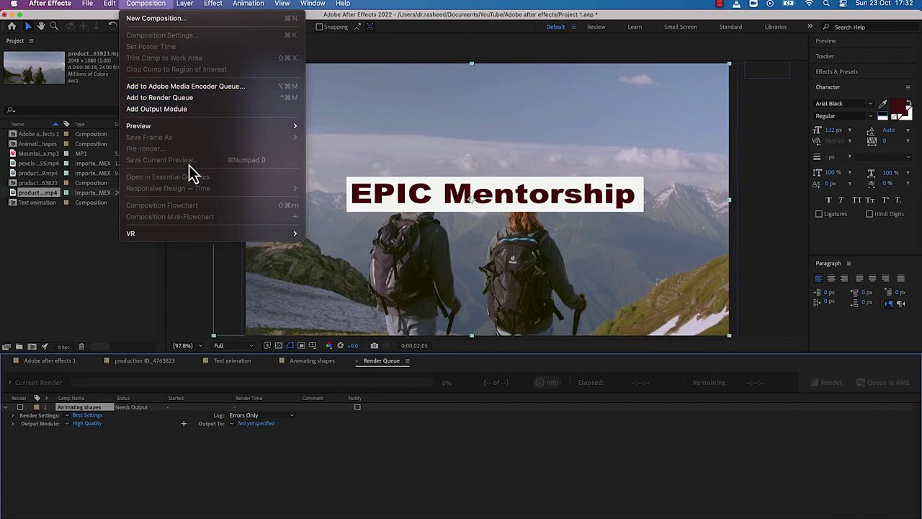
pyautogui.click(190, 88)
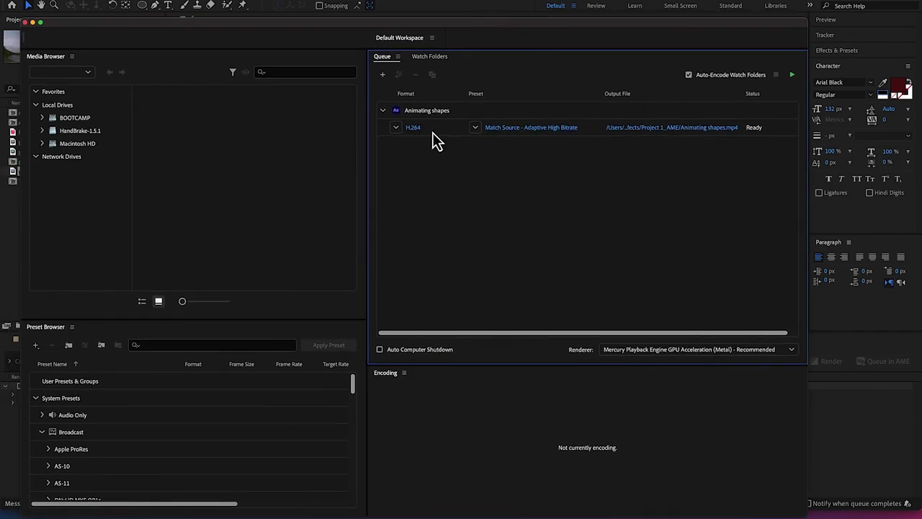
# Open Export Settings, keeping H.264 format and the Match Source - Adaptive High Bitrate preset.
pyautogui.click(413, 129)
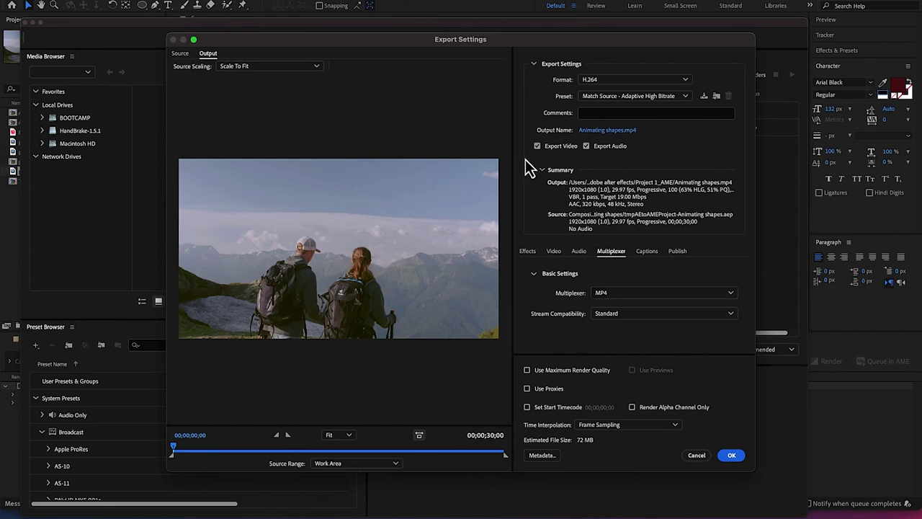
pyautogui.click(662, 81)
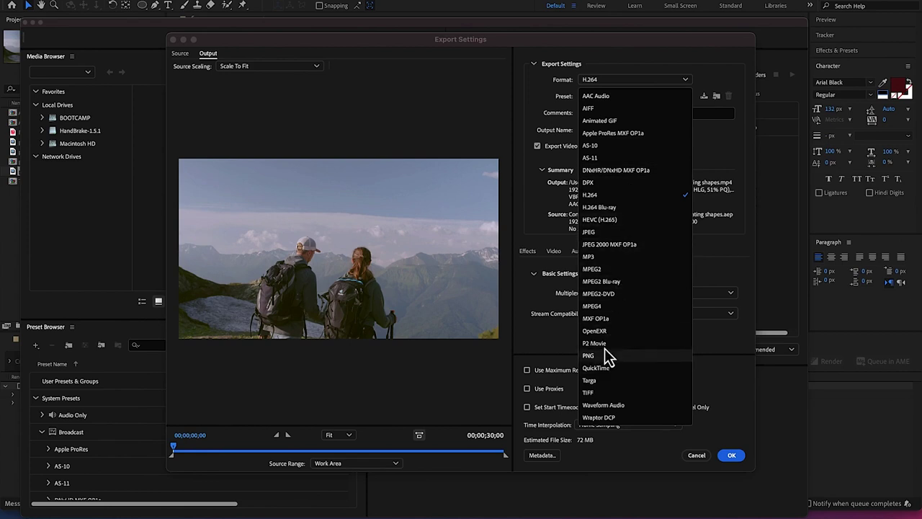
pyautogui.click(610, 199)
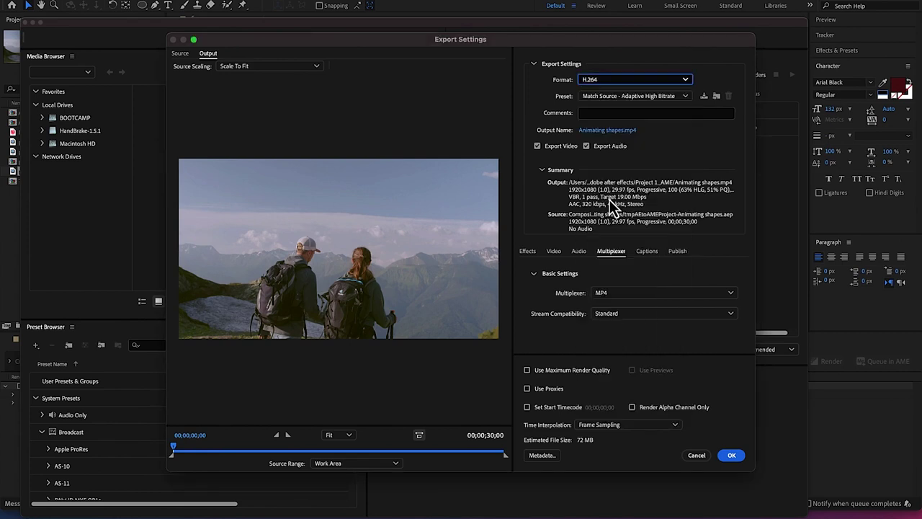
pyautogui.click(686, 97)
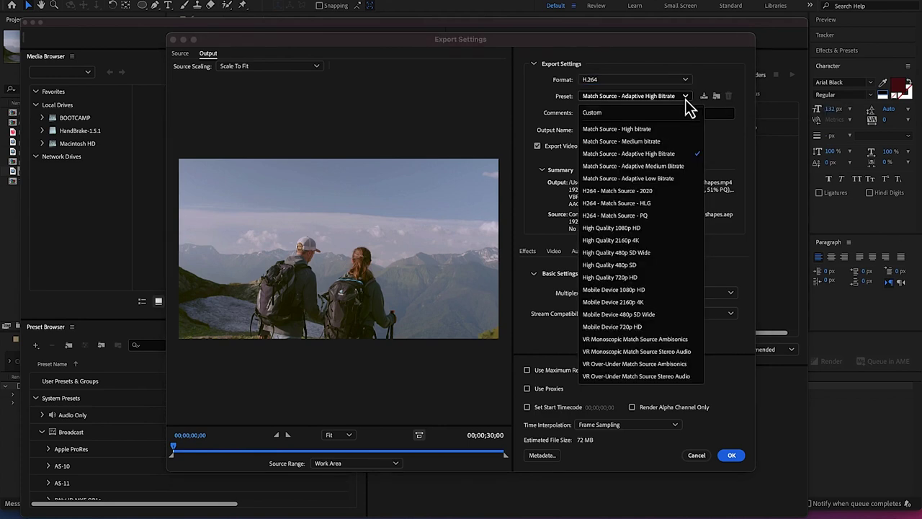
pyautogui.click(685, 97)
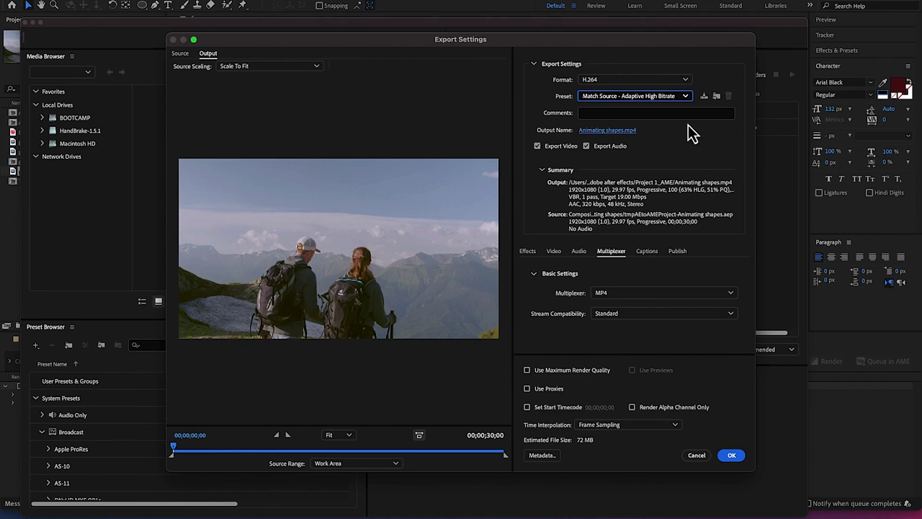
pyautogui.click(611, 130)
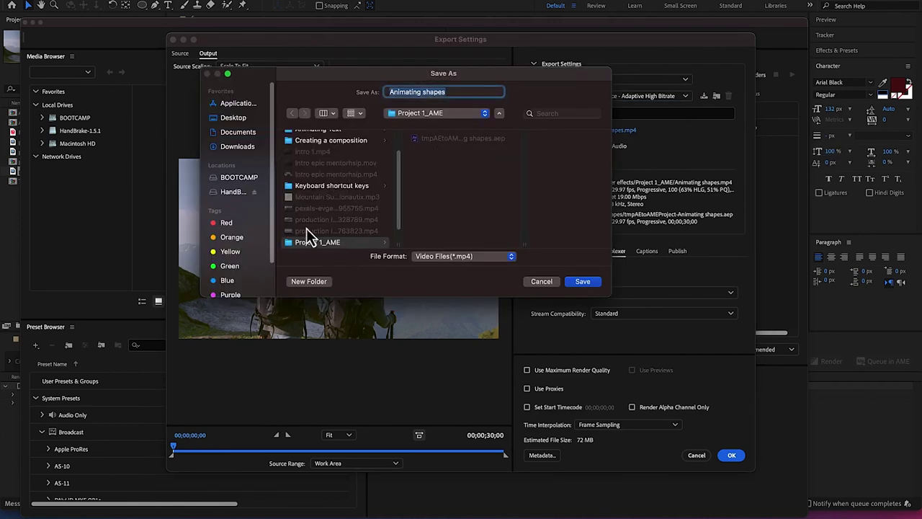
# Create an Exporting in MP4 folder under Documents > YouTube > Adobe after effects.
pyautogui.click(245, 133)
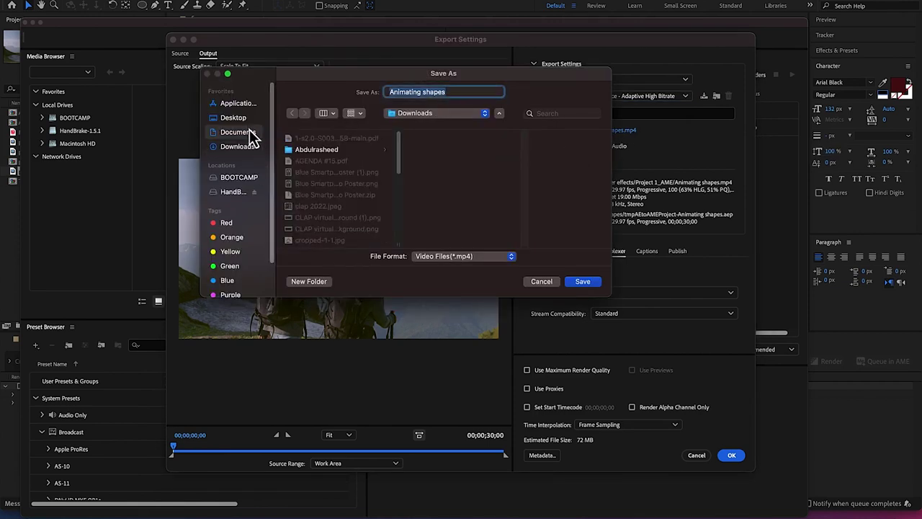
pyautogui.scroll(-1, 324, 202)
pyautogui.scroll(-5, 324, 209)
pyautogui.click(364, 228)
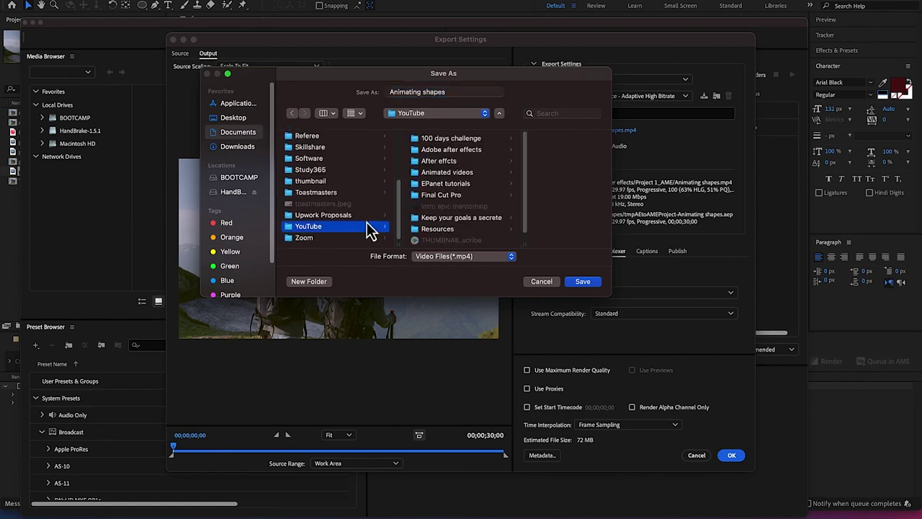
pyautogui.click(455, 149)
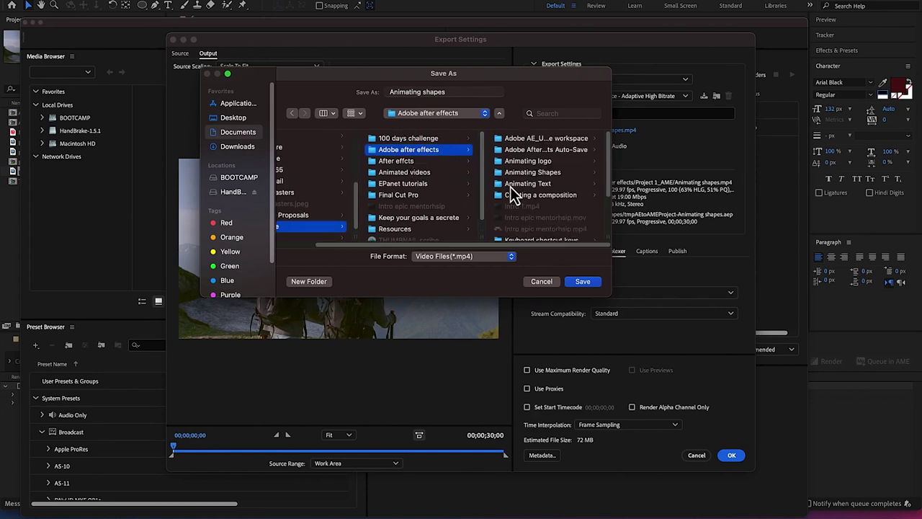
pyautogui.click(307, 281)
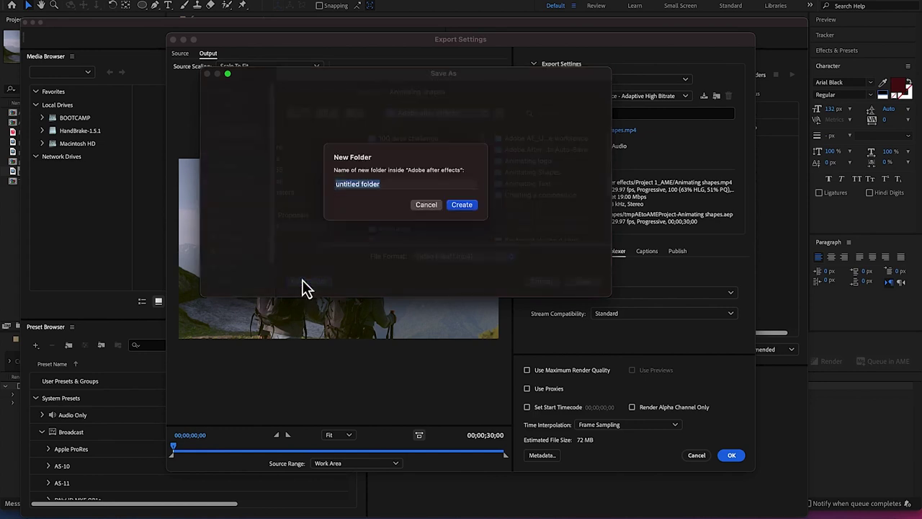
pyautogui.write('W')
pyautogui.press('BackSpace')
pyautogui.write('Exporting in MP$')
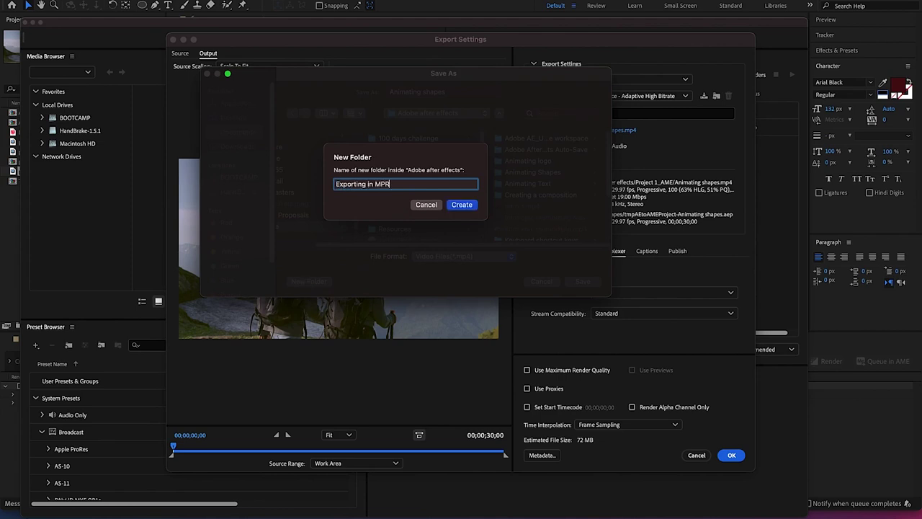
pyautogui.press('BackSpace')
pyautogui.click(462, 206)
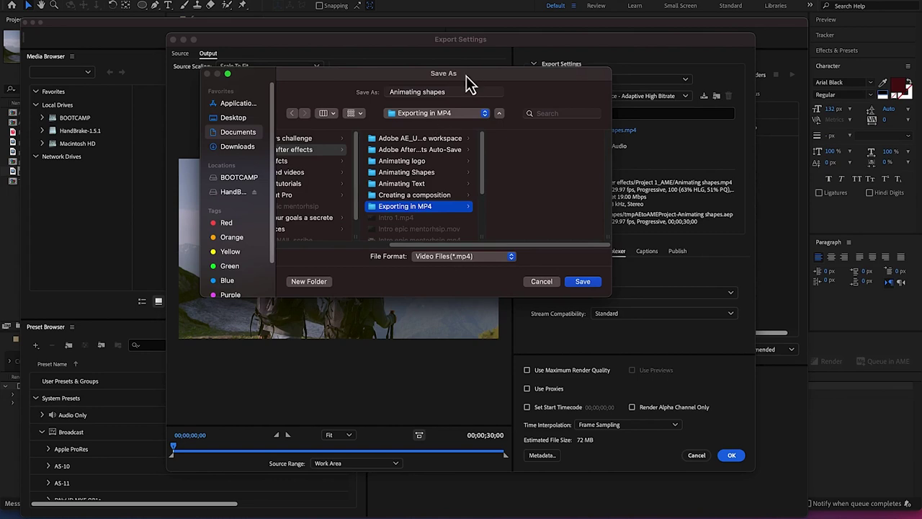
# Name the output file 'Exporting in MP4' and save it into the new folder.
pyautogui.moveTo(447, 93); pyautogui.dragTo(344, 86)
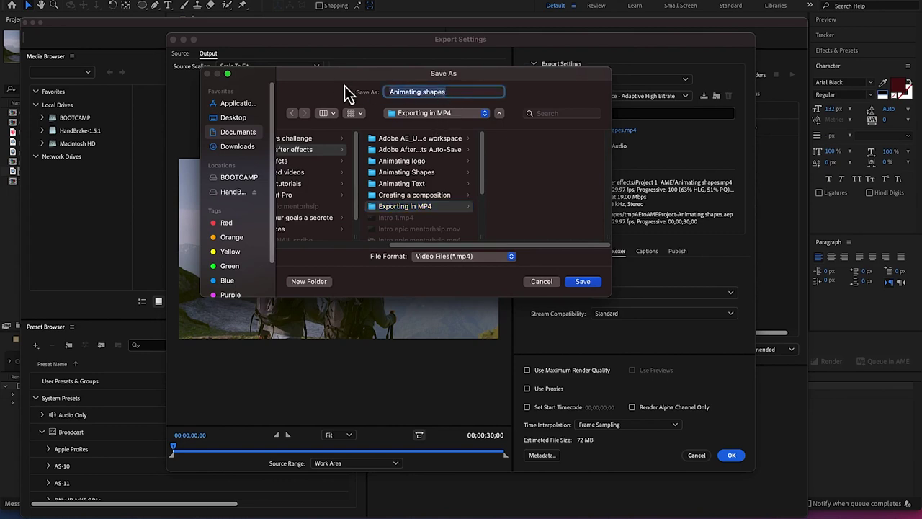
pyautogui.write('Exportin')
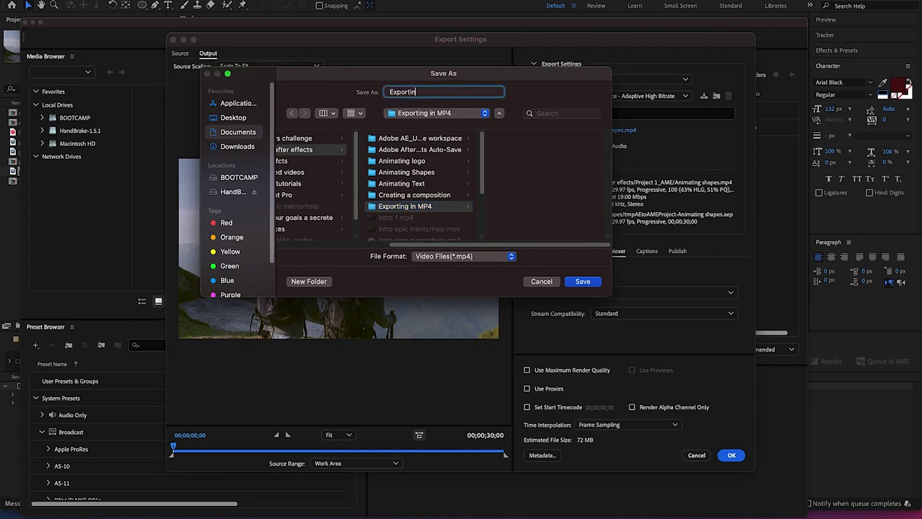
pyautogui.write('g in MP4')
pyautogui.click(582, 283)
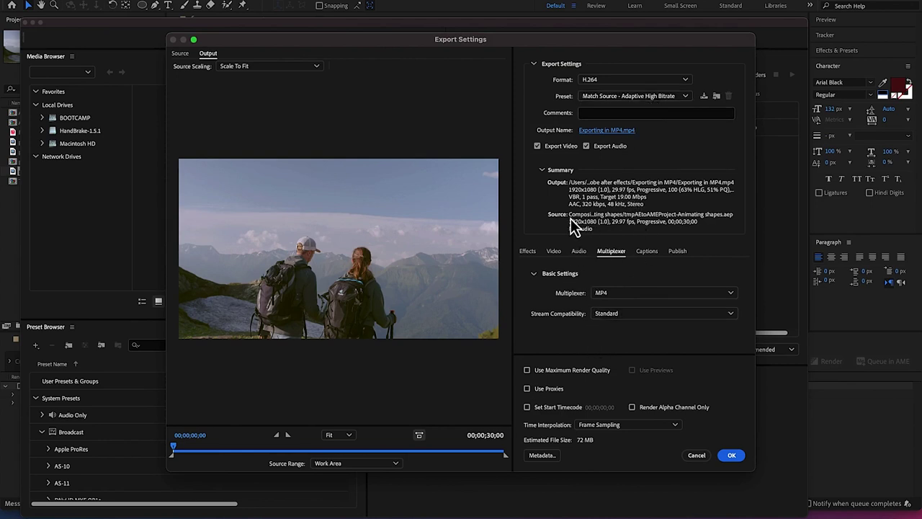
# Review the Video tab encoding settings and accept the export settings.
pyautogui.click(553, 252)
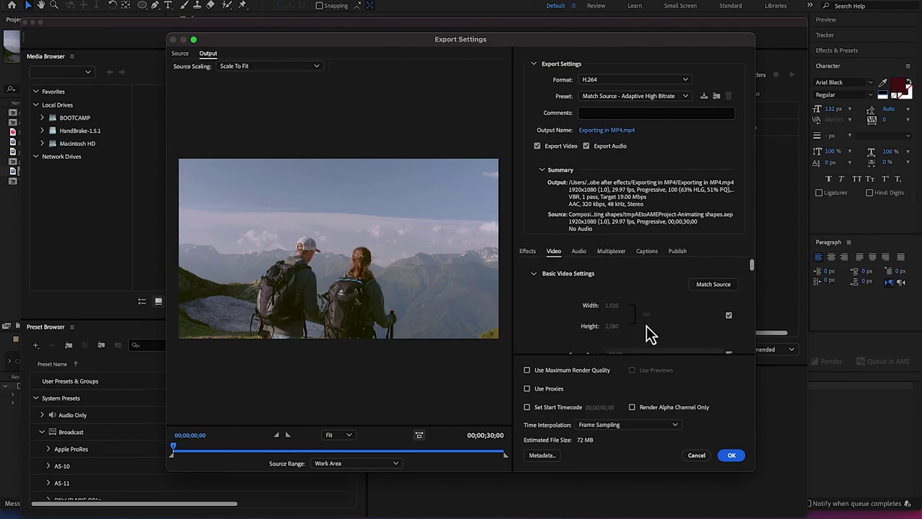
pyautogui.moveTo(752, 265); pyautogui.dragTo(750, 344)
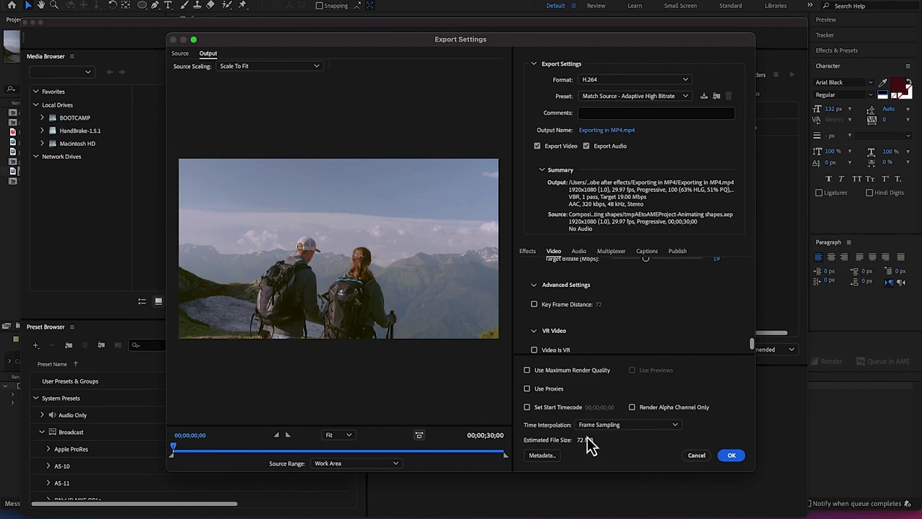
pyautogui.click(732, 454)
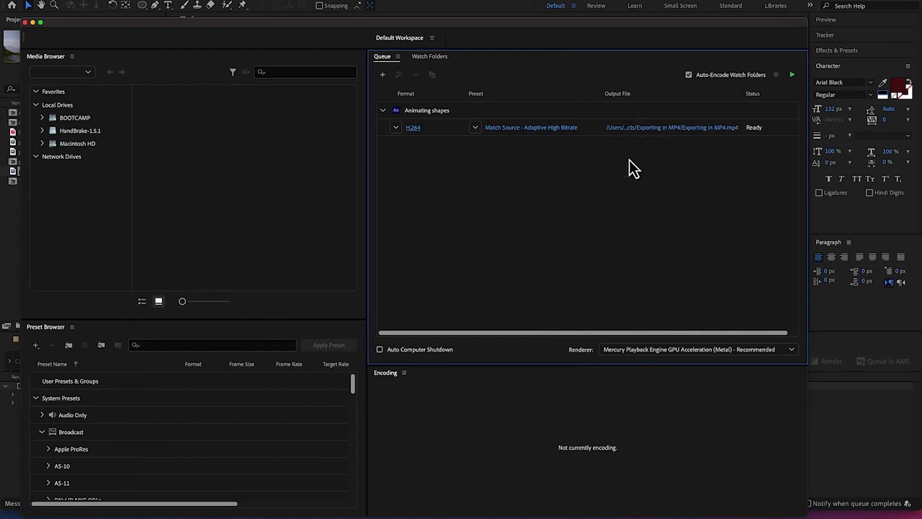
# Confirm the output location, start the queue, and let Exporting in MP4.mp4 encode to Done.
pyautogui.click(674, 130)
pyautogui.click(628, 278)
pyautogui.click(792, 76)
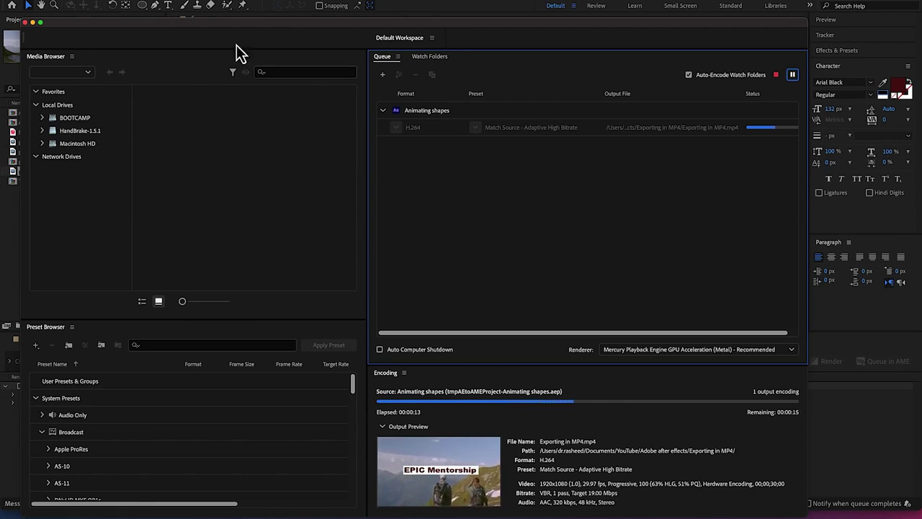
pyautogui.click(32, 22)
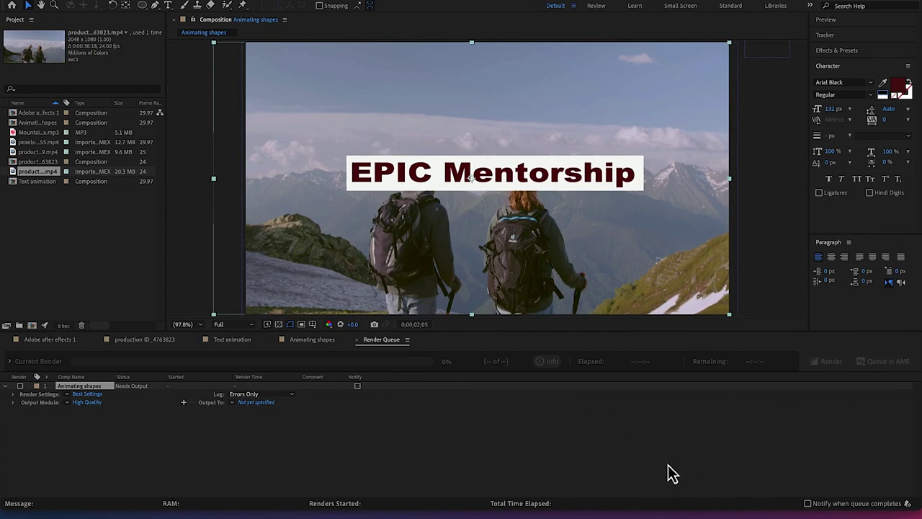
pyautogui.click(700, 507)
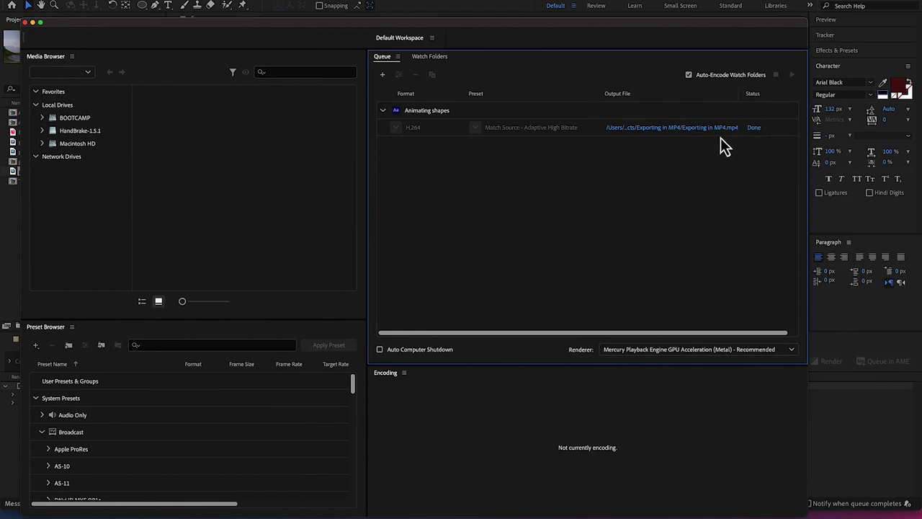
pyautogui.click(696, 127)
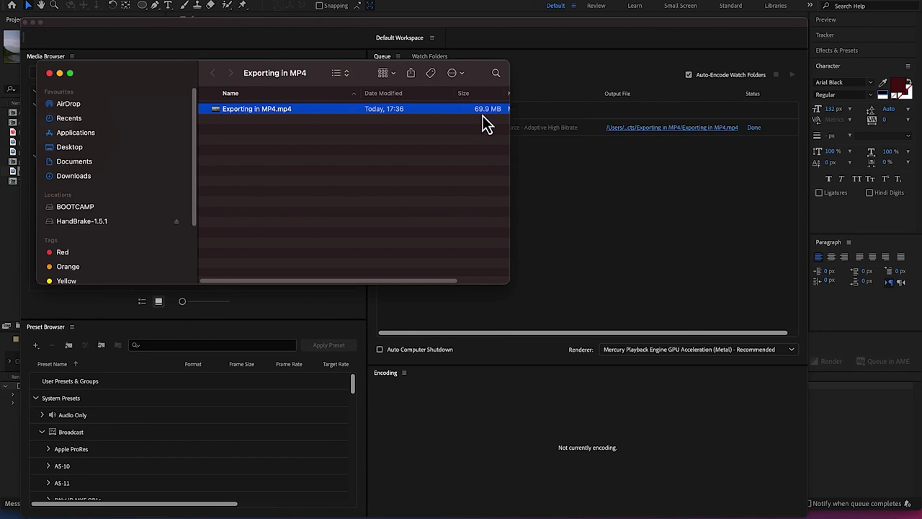
# Close the Finder windows showing the 69.9 MB MP4 and quit Media Encoder.
pyautogui.click(59, 73)
pyautogui.press('super+n')
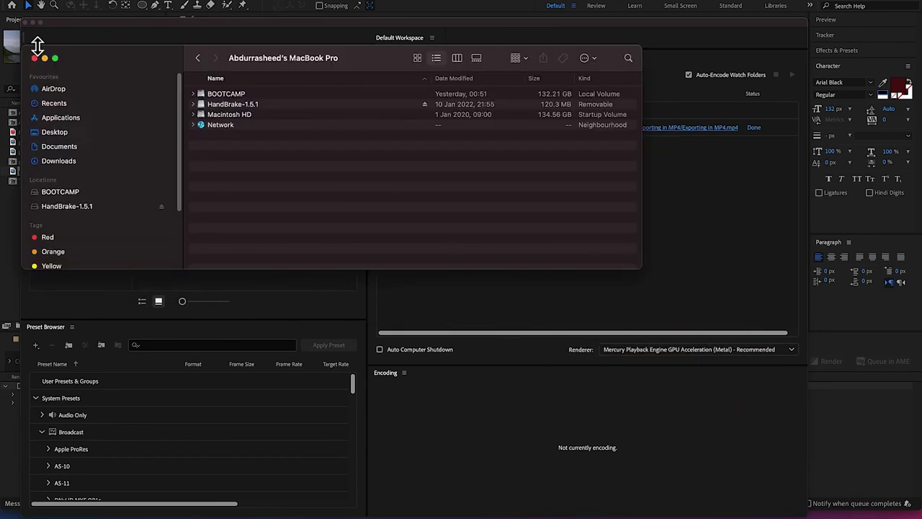
pyautogui.click(34, 58)
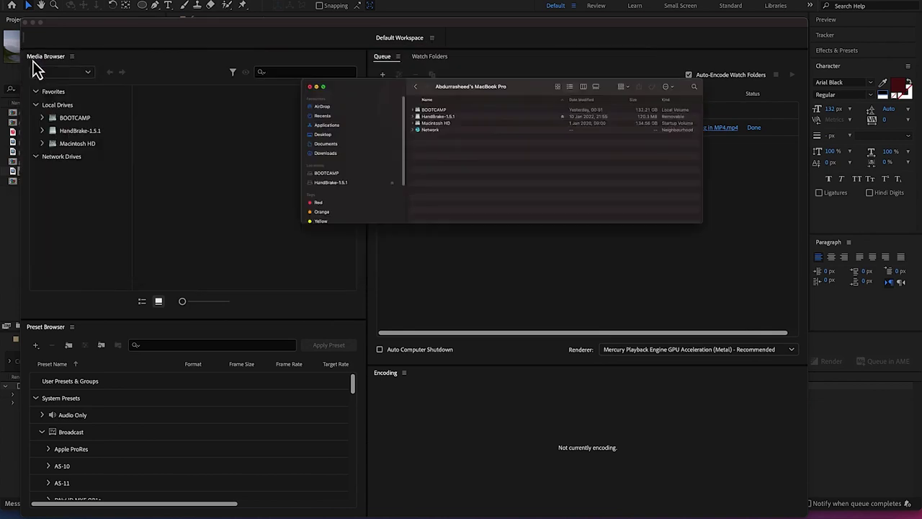
pyautogui.click(25, 22)
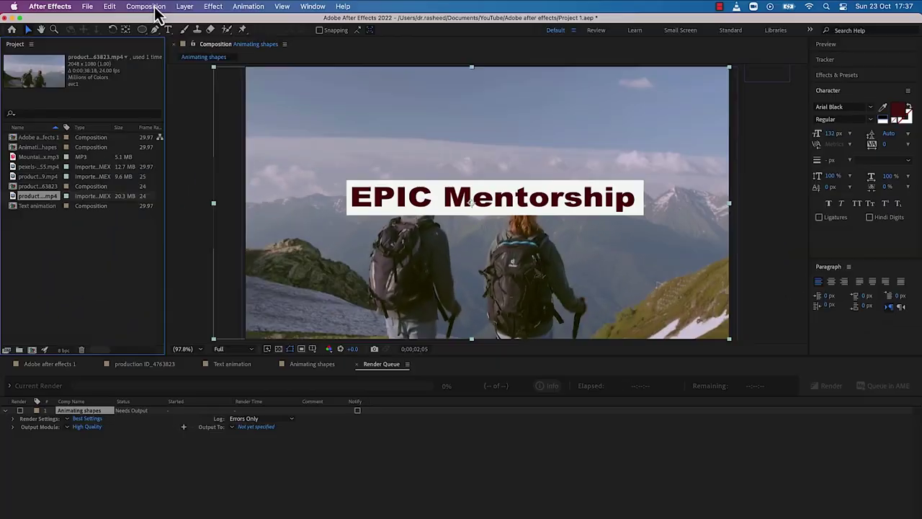
# Point the render's output location to the Adobe after effects folder.
pyautogui.click(147, 6)
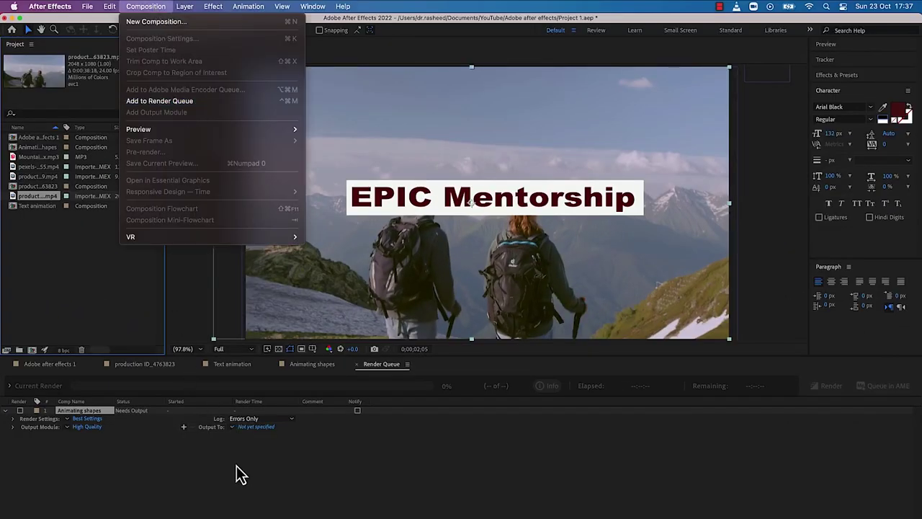
pyautogui.click(144, 444)
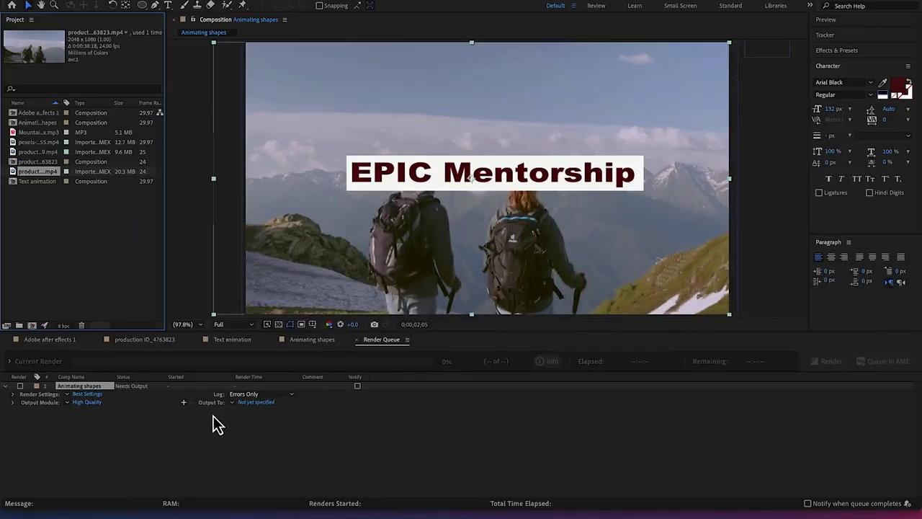
pyautogui.click(253, 404)
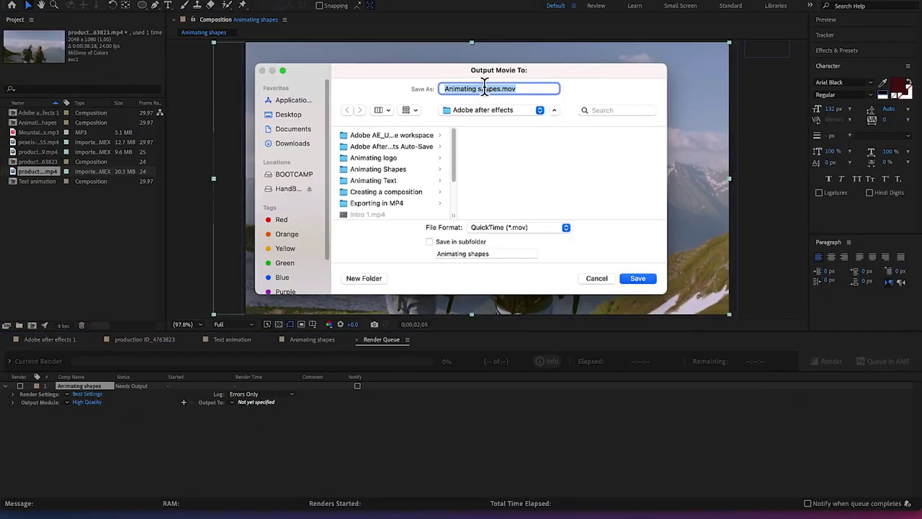
pyautogui.click(389, 203)
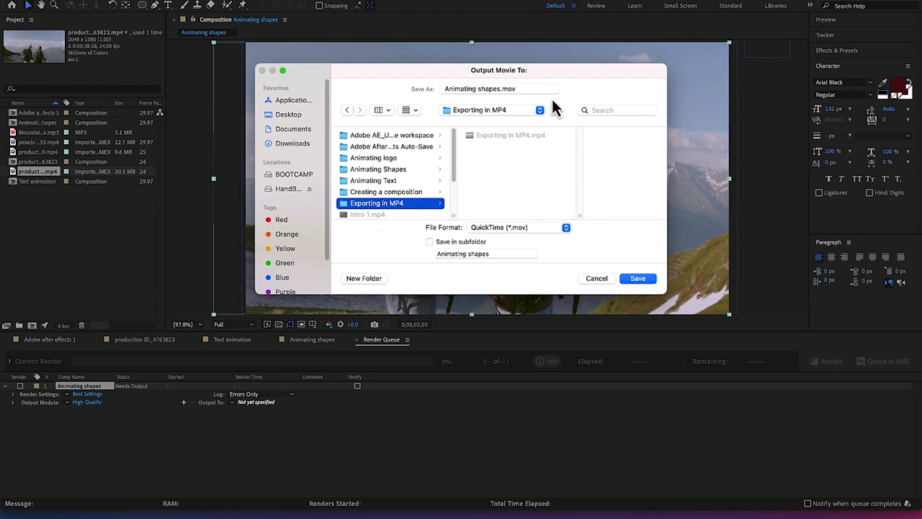
pyautogui.click(540, 109)
pyautogui.click(512, 124)
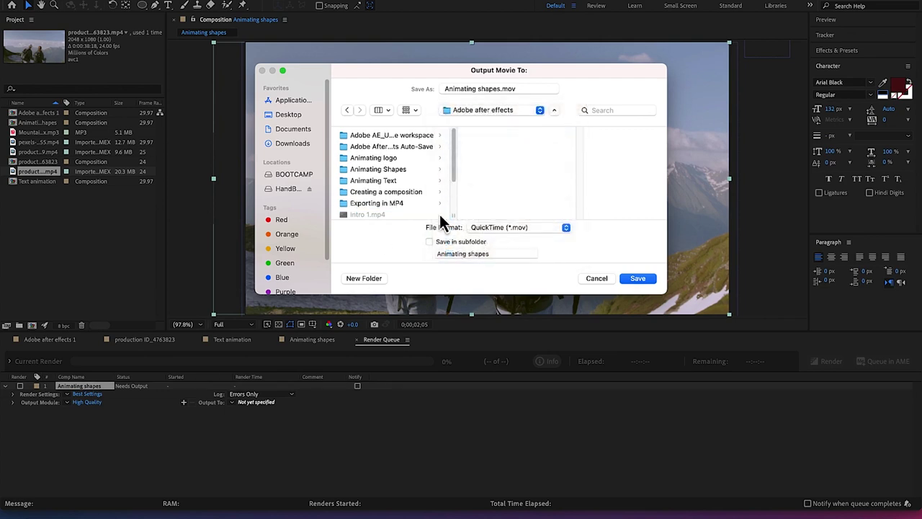
# Create an 'Export raw' folder there and save the output as 'export raw.mov'.
pyautogui.click(356, 277)
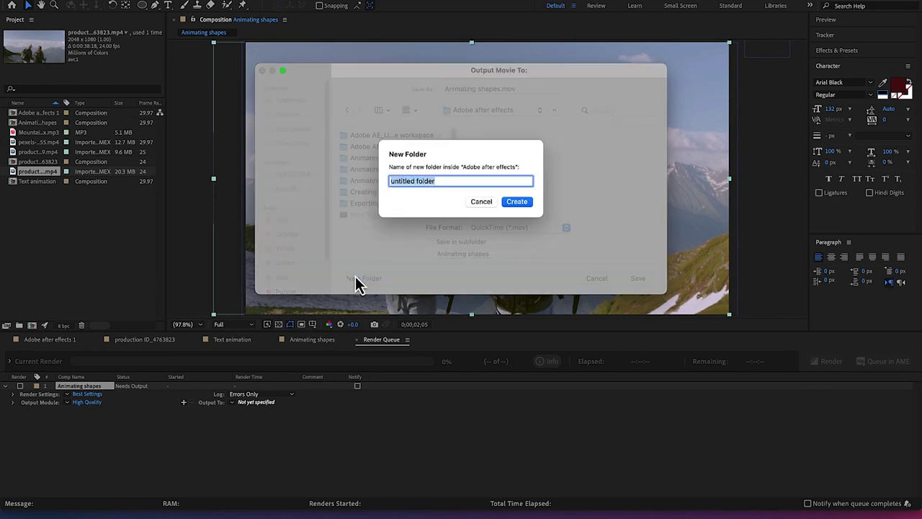
pyautogui.write('Export 4aw')
pyautogui.press('BackSpace')
pyautogui.press('BackSpace')
pyautogui.press('BackSpace')
pyautogui.write('raw')
pyautogui.click(516, 201)
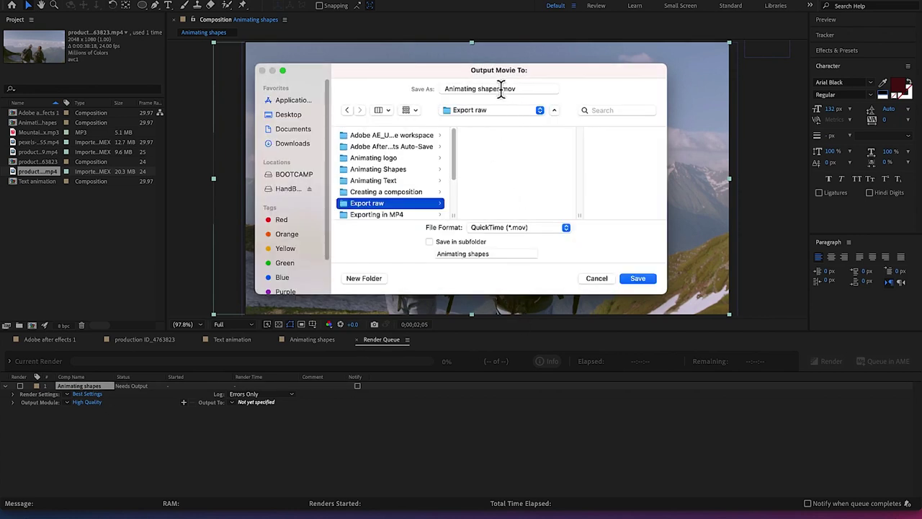
pyautogui.click(502, 88)
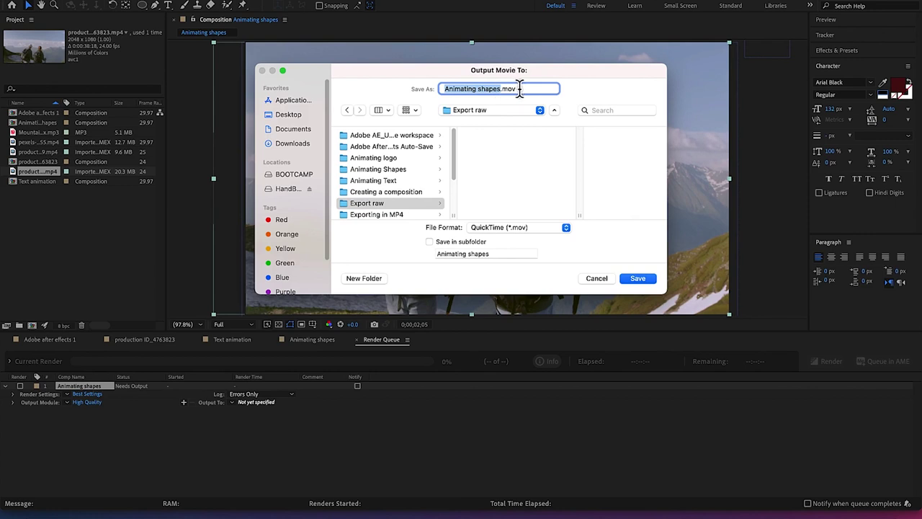
pyautogui.write('export raw')
pyautogui.click(636, 280)
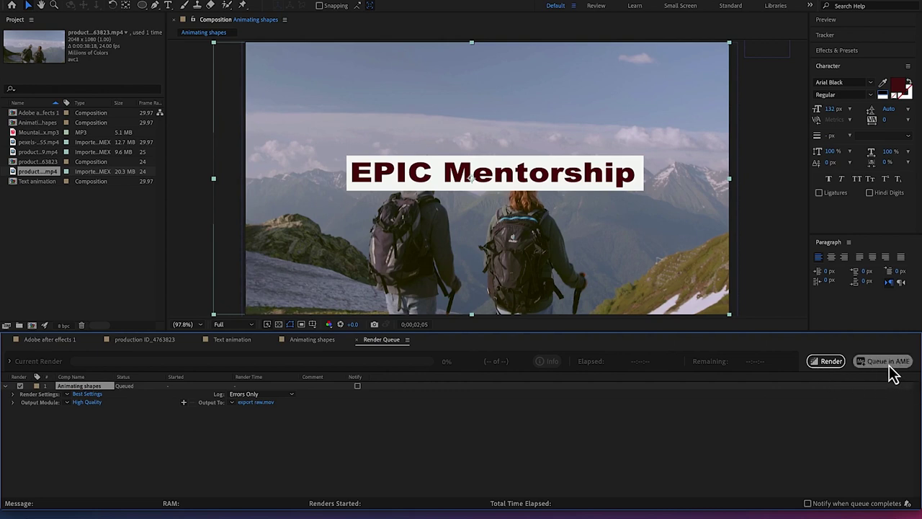
# Render the queued Animating shapes composition, then hide After Effects after it finishes.
pyautogui.click(827, 363)
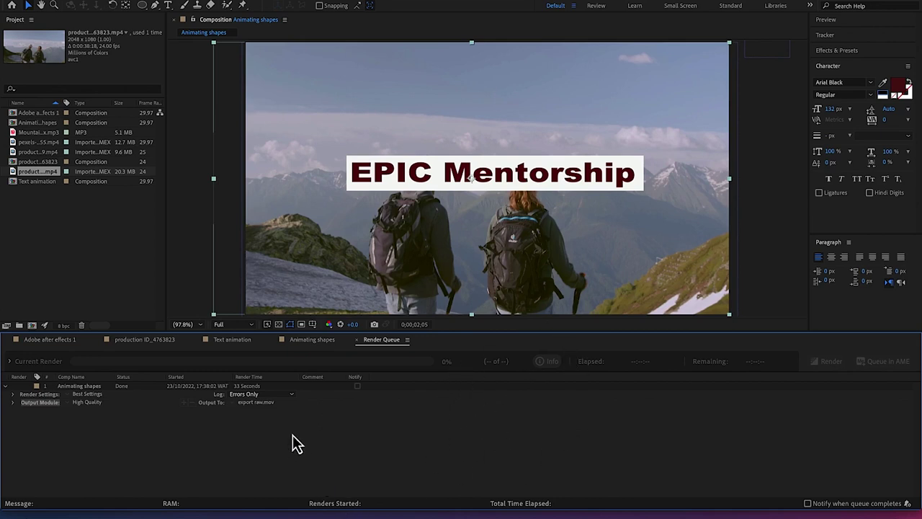
pyautogui.click(22, 6)
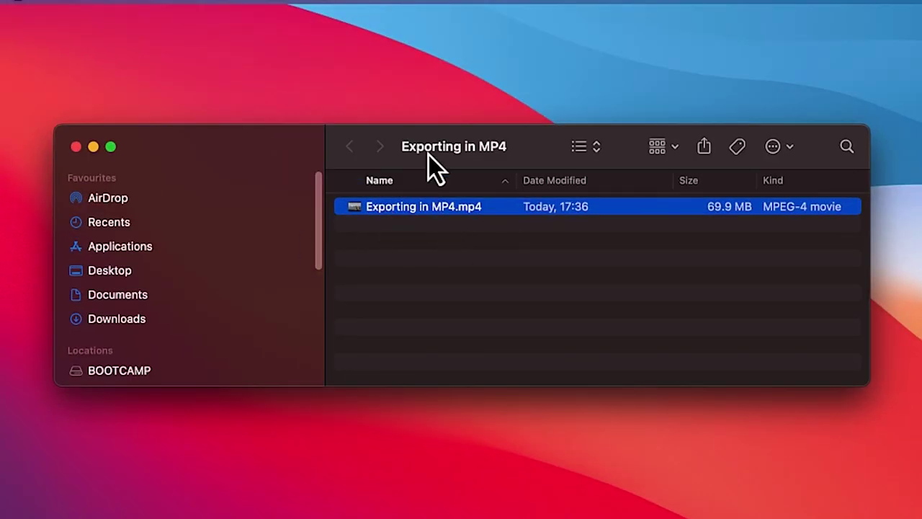
# Check export raw.mov (532.6 MB) in the Export raw folder, then return to Adobe after effects.
pyautogui.click(458, 255)
pyautogui.click(449, 213)
pyautogui.click(370, 188)
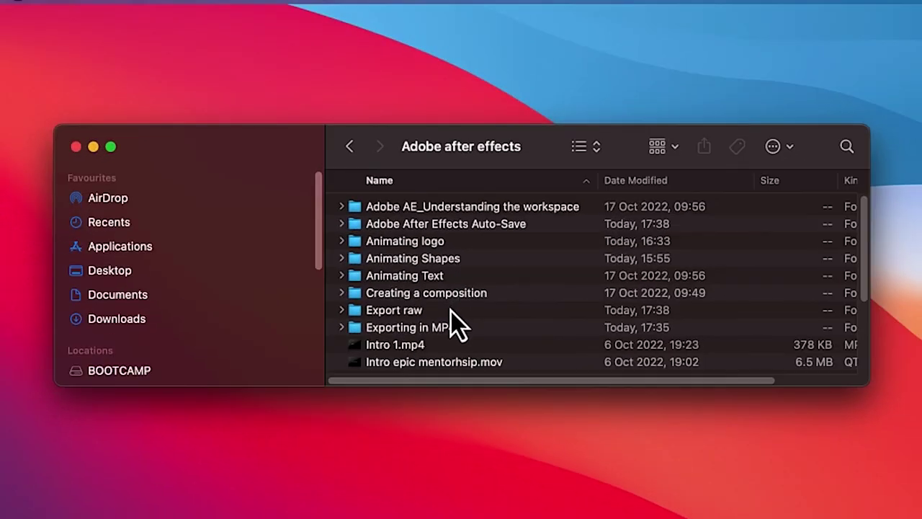
pyautogui.doubleClick(440, 310)
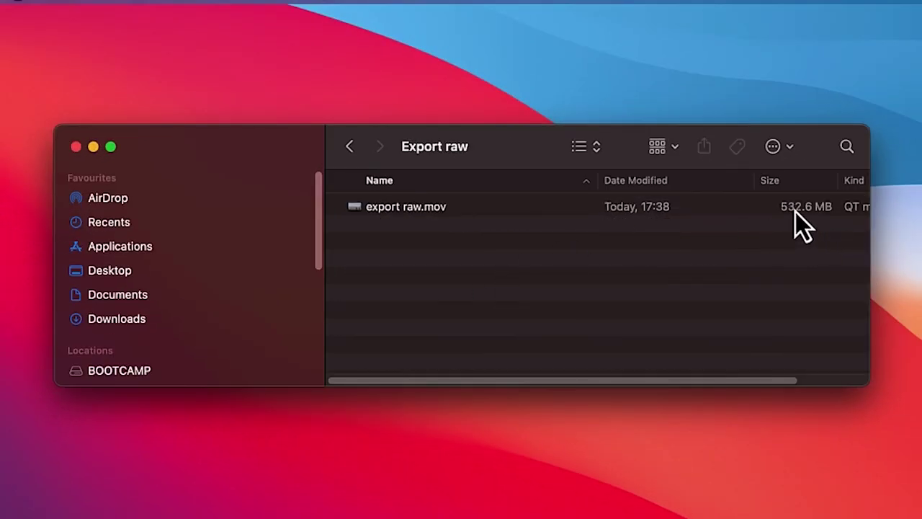
pyautogui.click(351, 151)
pyautogui.click(380, 148)
pyautogui.click(349, 151)
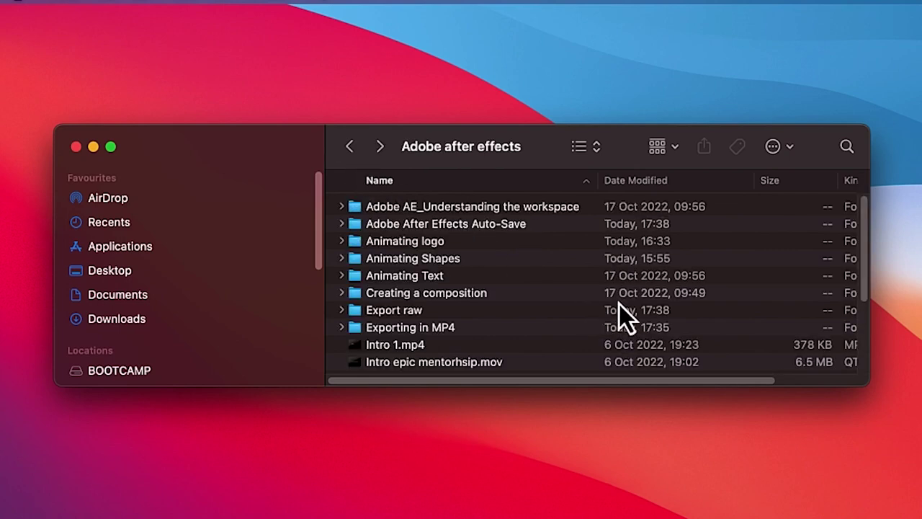